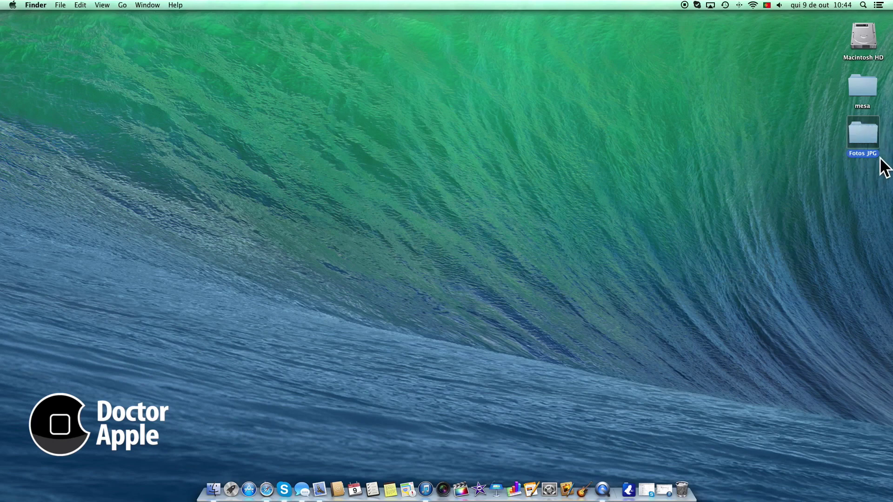
Check the image files inside the Fotos JPG folder on the desktop and close its window
{"action": "double_click", "coordinate": [867, 137]}
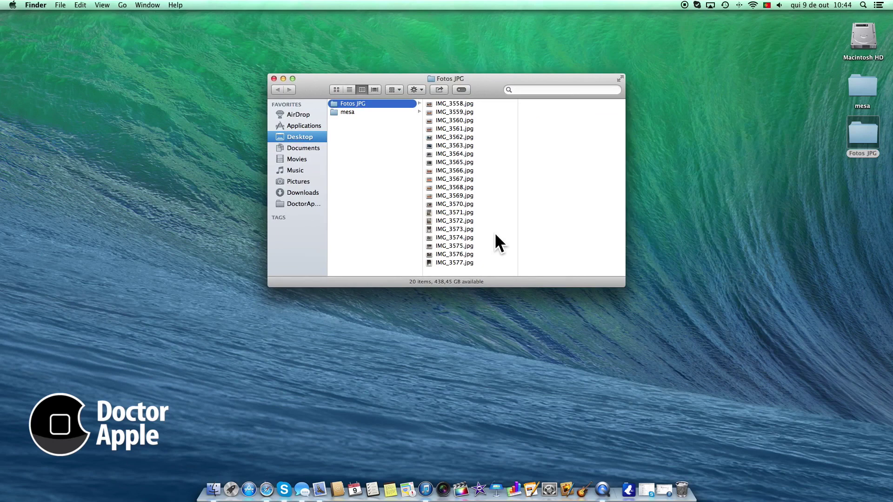
{"action": "left_click", "coordinate": [274, 79]}
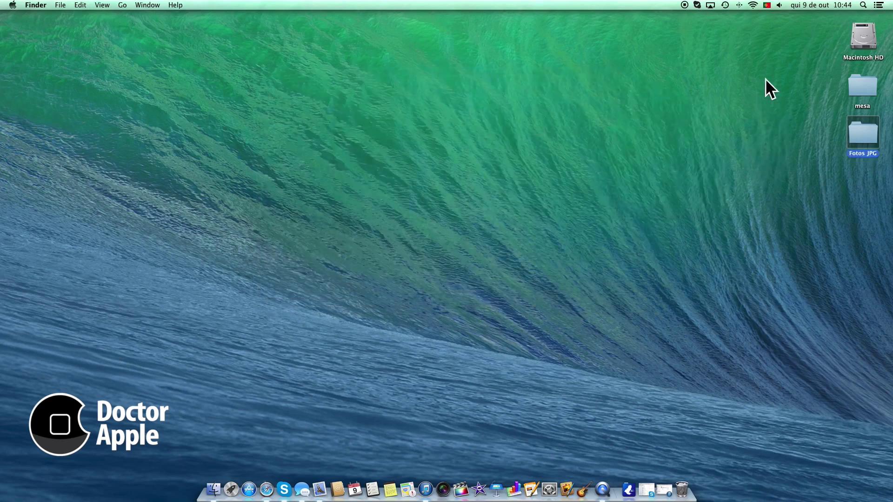
Find and open Automator with a Spotlight search and create a new Fluxo de trabalho document
{"action": "left_click", "coordinate": [864, 5]}
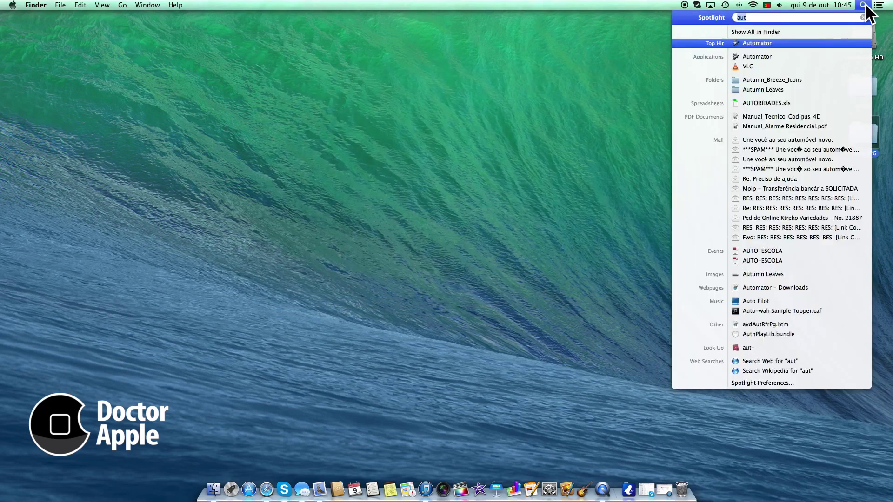
{"action": "type", "text": "auto"}
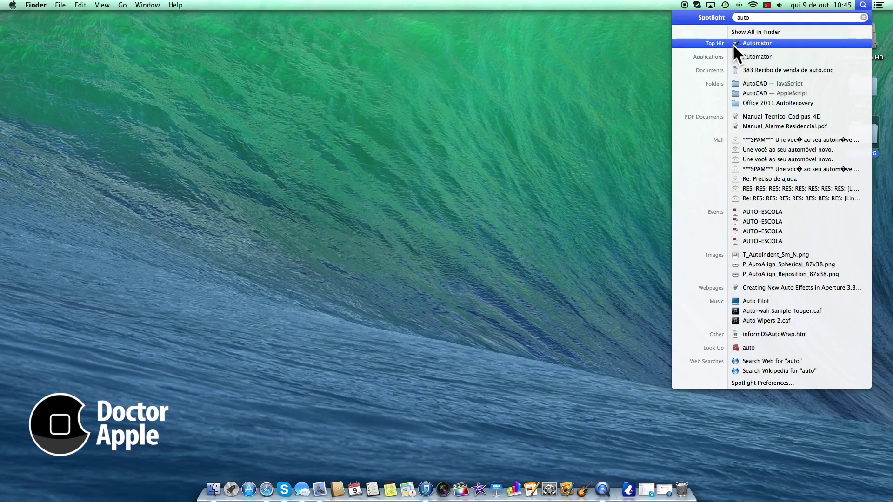
{"action": "left_click", "coordinate": [759, 42]}
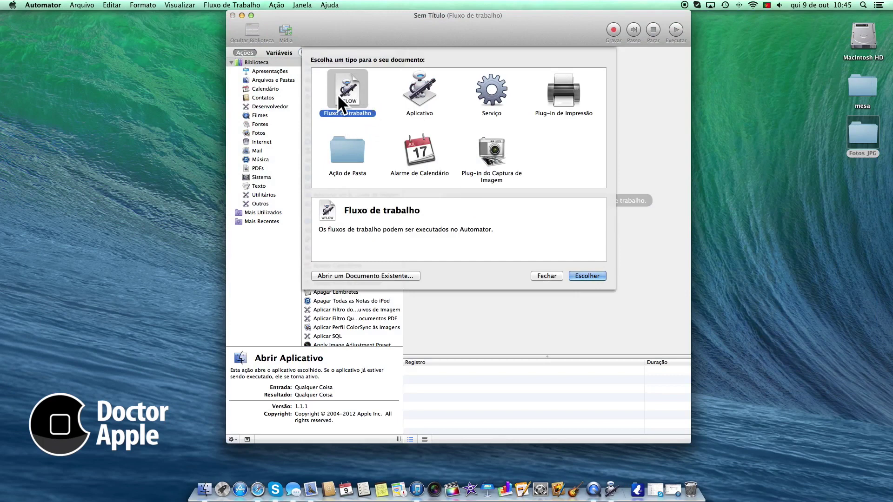
{"action": "left_click", "coordinate": [582, 276]}
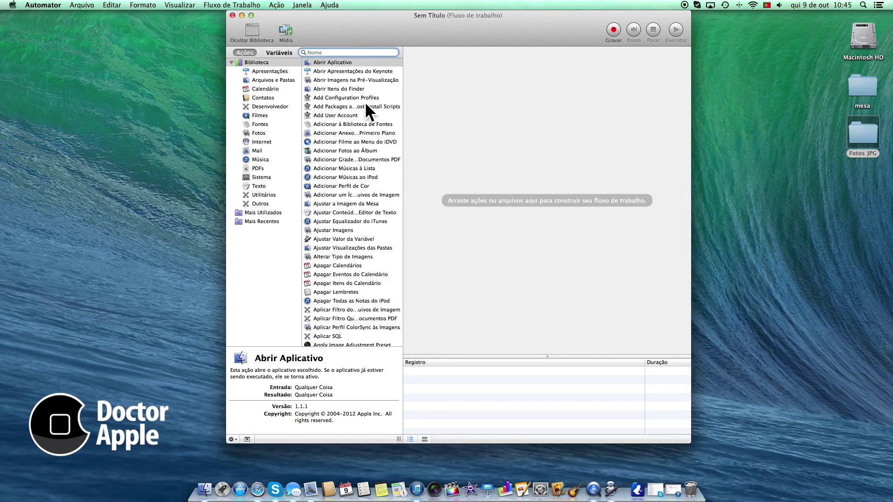
Add the Obter Itens do Finder Especificados action from Arquivos e Pastas to the workflow
{"action": "left_click", "coordinate": [273, 80]}
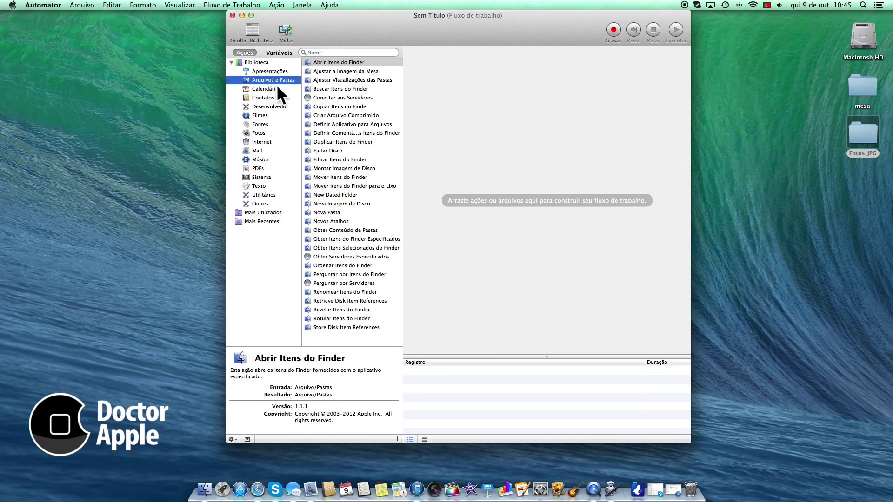
{"action": "left_click", "coordinate": [356, 238]}
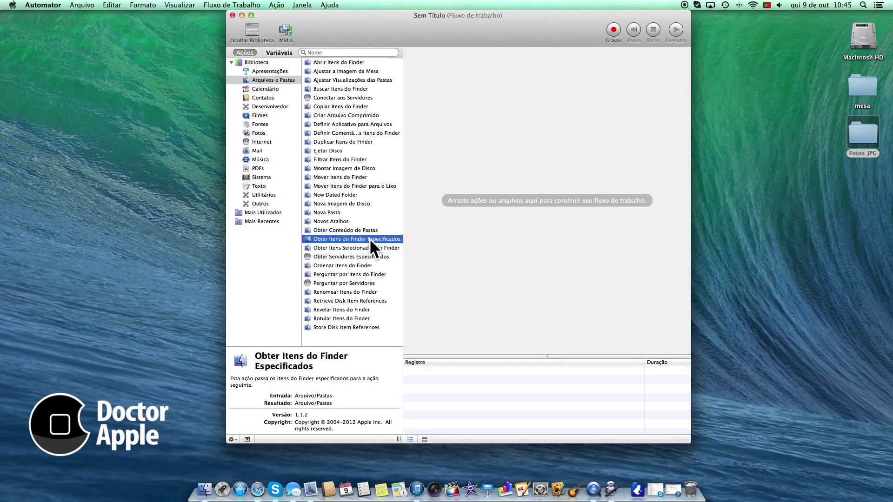
{"action": "double_click", "coordinate": [369, 238]}
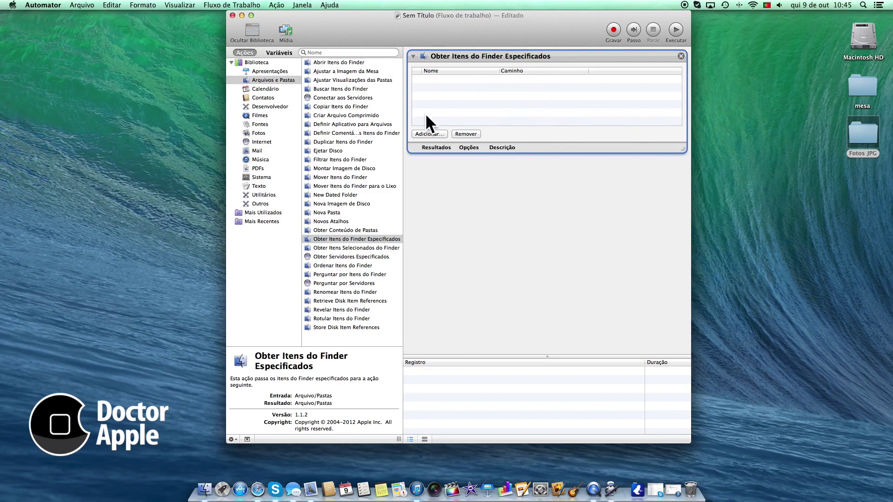
Add all images from the Fotos JPG folder to the Obter Itens do Finder Especificados action and check the list
{"action": "left_click", "coordinate": [428, 133]}
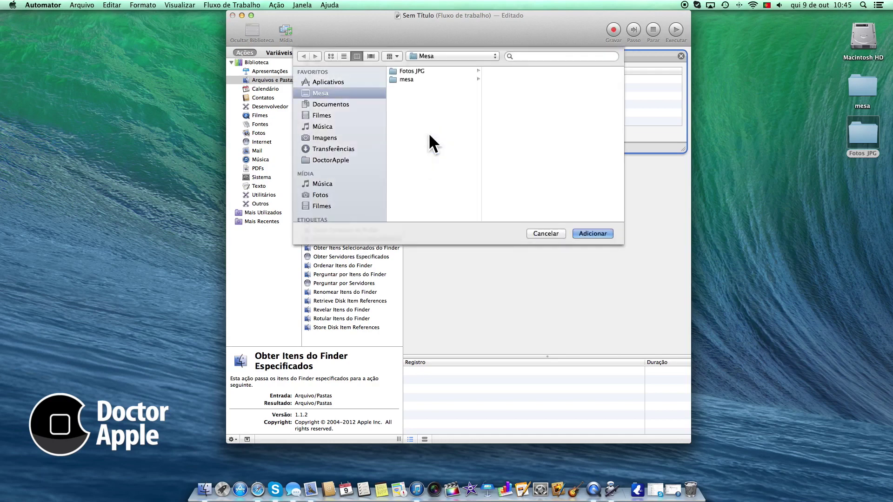
{"action": "left_click", "coordinate": [408, 71]}
{"action": "left_click", "coordinate": [544, 78]}
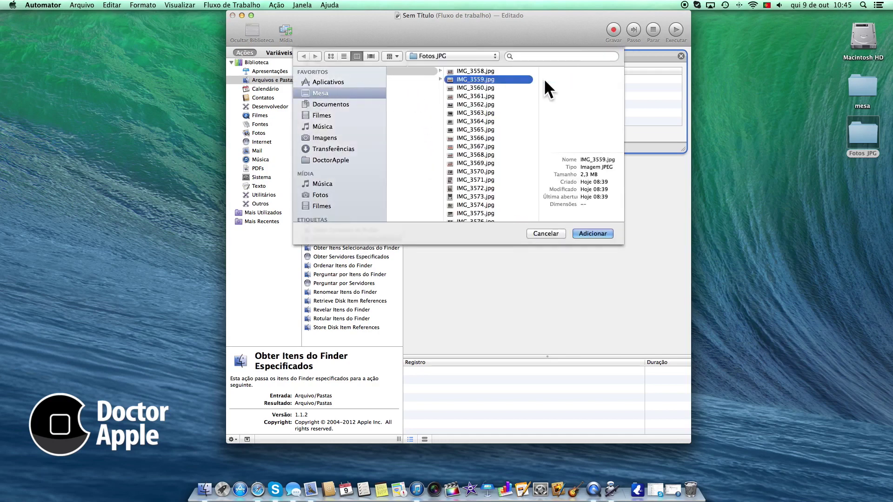
{"action": "key", "text": "super+a"}
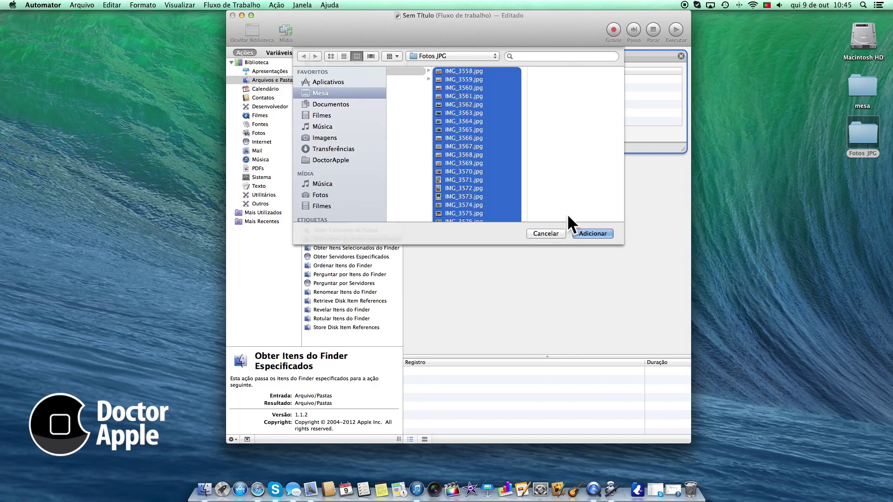
{"action": "left_click", "coordinate": [593, 233]}
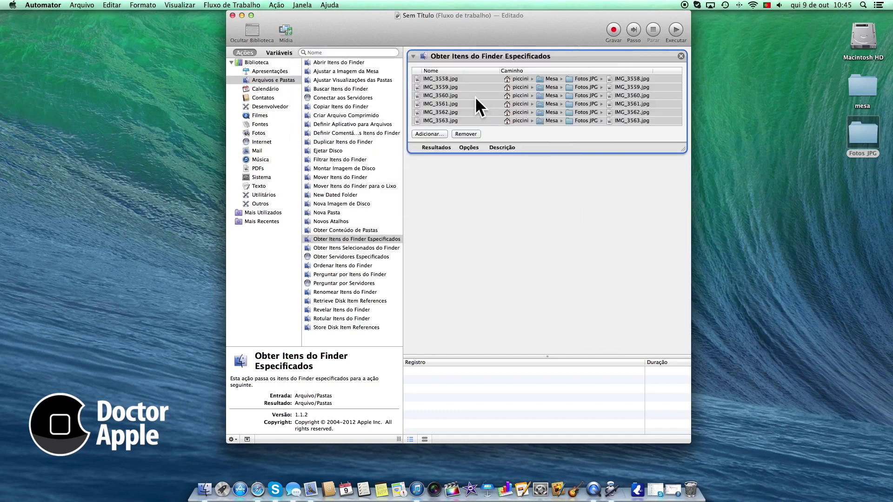
{"action": "scroll", "coordinate": [476, 96], "scroll_direction": "up", "scroll_amount": 2}
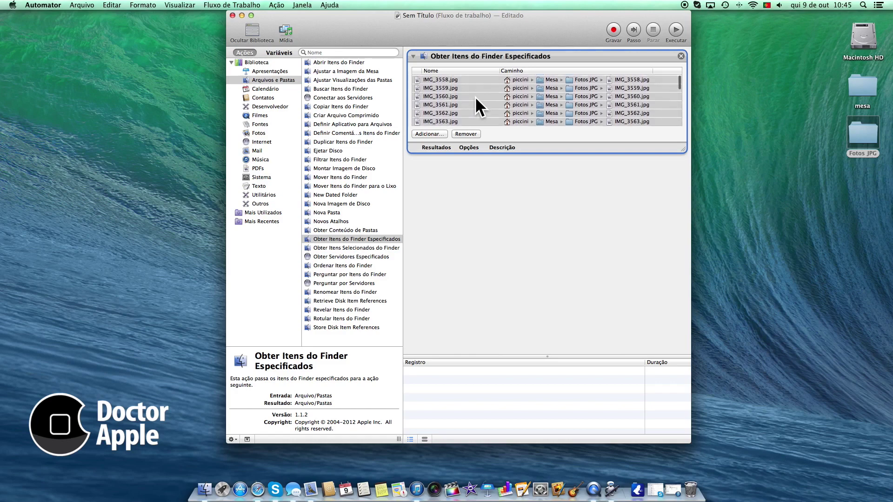
{"action": "scroll", "coordinate": [475, 97], "scroll_direction": "down", "scroll_amount": 5}
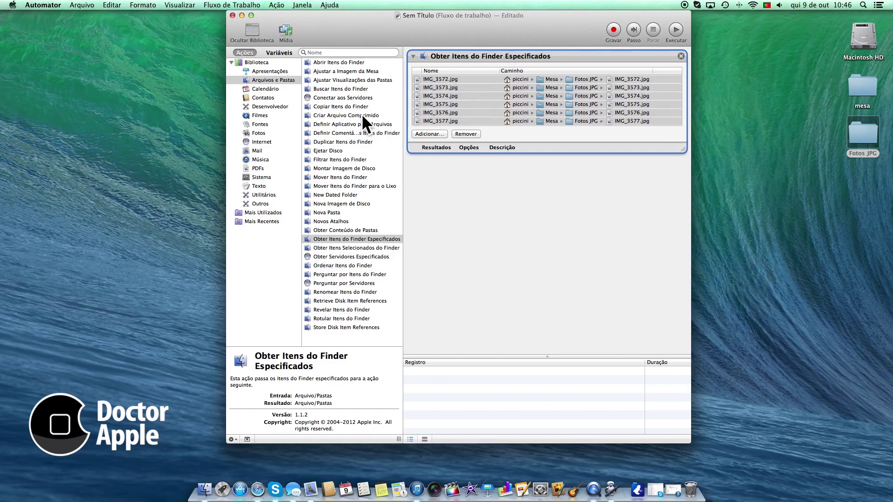
Add the Copiar Itens do Finder action and set its destination to a new folder named Fotos PNG in Mesa
{"action": "left_click", "coordinate": [350, 106]}
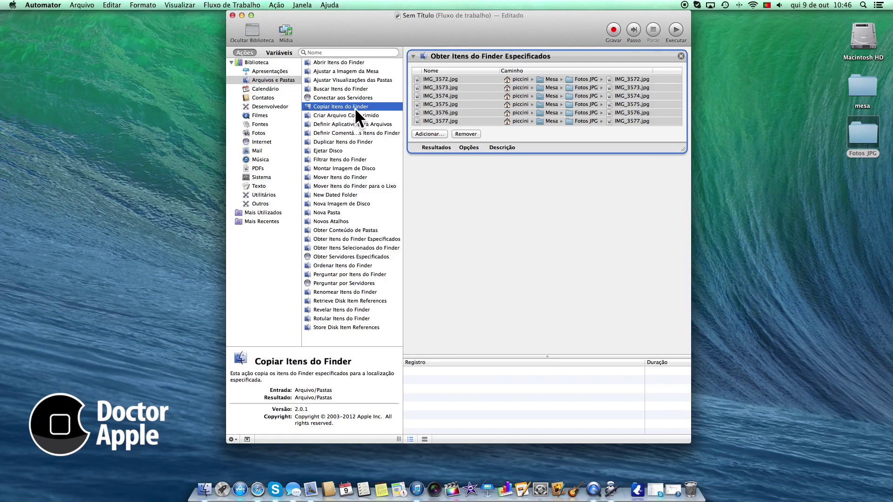
{"action": "double_click", "coordinate": [350, 107]}
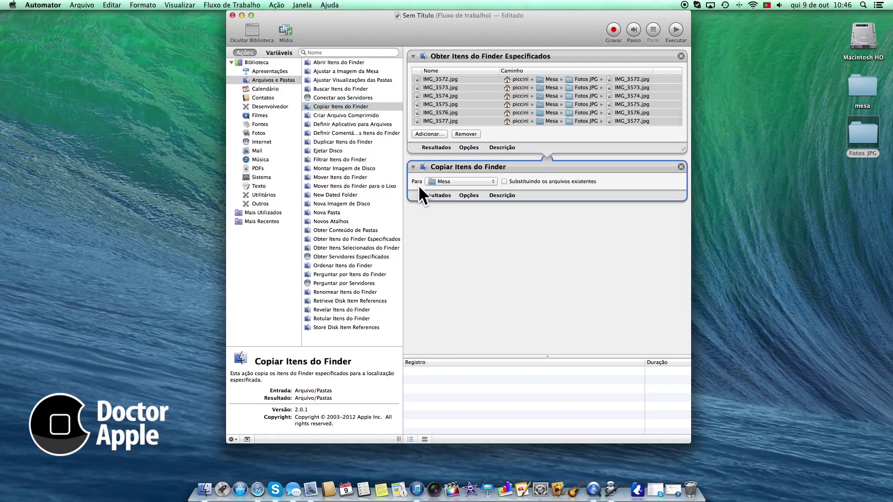
{"action": "left_click", "coordinate": [473, 181]}
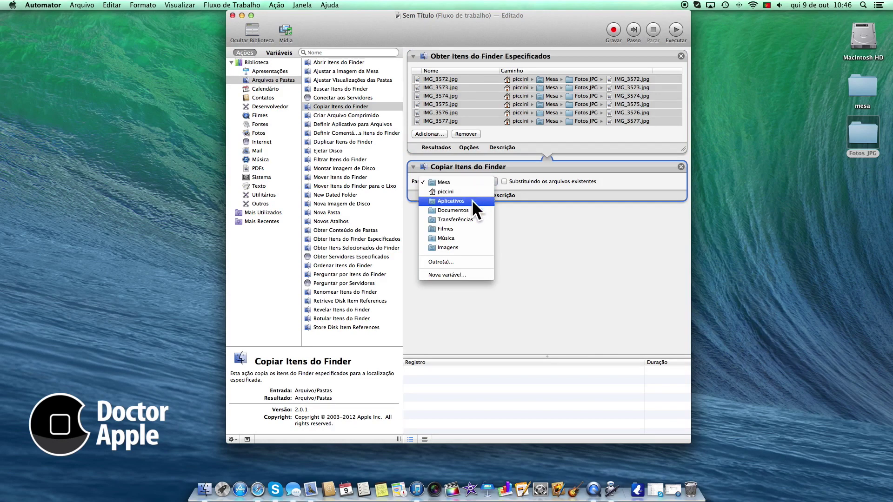
{"action": "left_click", "coordinate": [450, 262]}
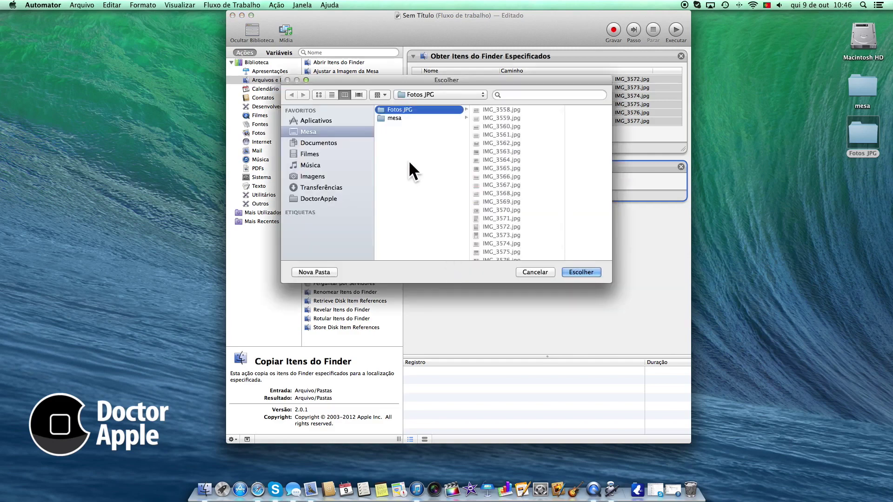
{"action": "left_click", "coordinate": [331, 132]}
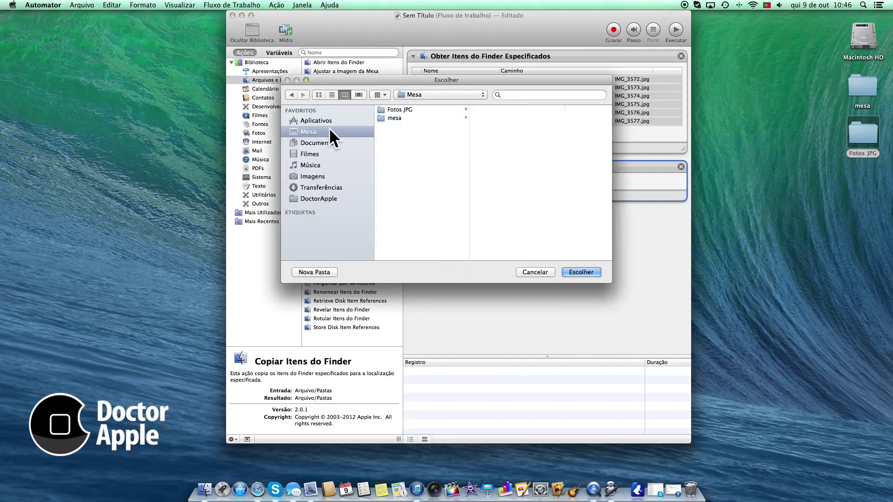
{"action": "left_click", "coordinate": [313, 273]}
{"action": "type", "text": "Fotos PNG"}
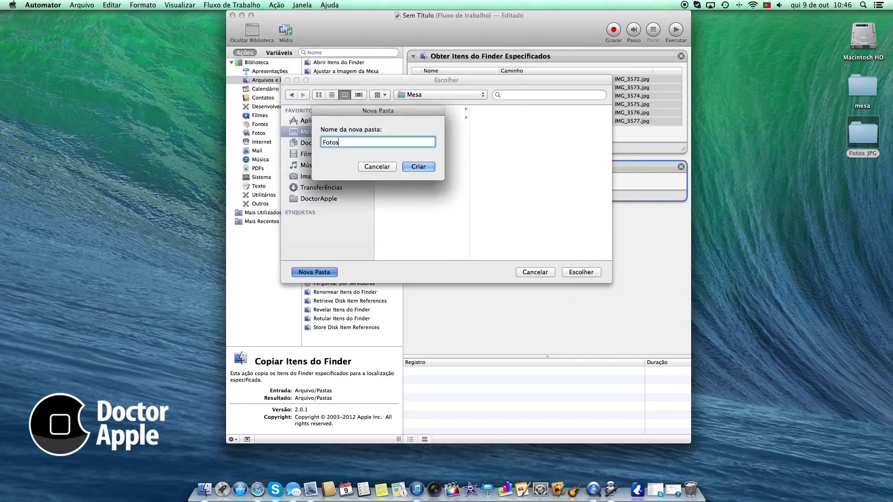
{"action": "left_click", "coordinate": [417, 169]}
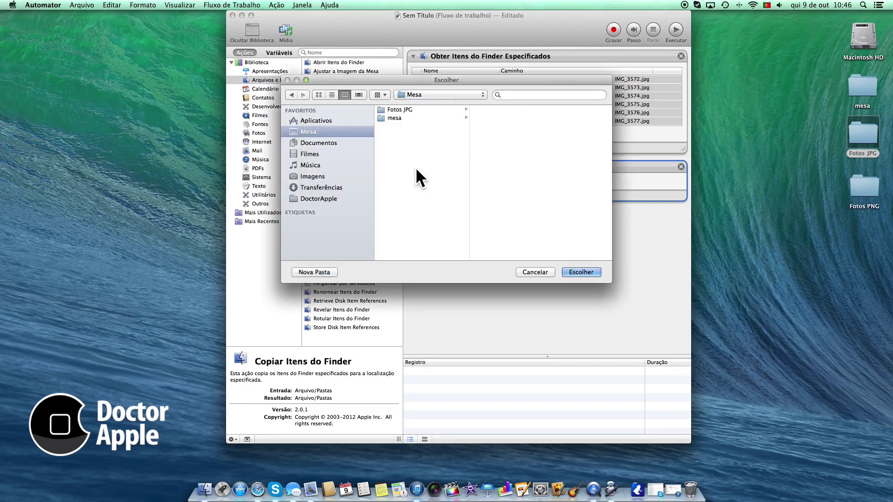
{"action": "left_click", "coordinate": [581, 272]}
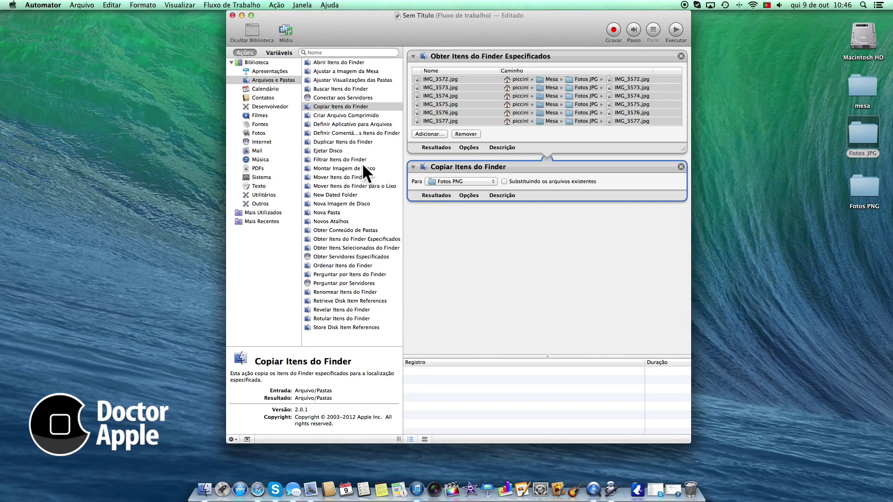
Add the Alterar Tipo de Imagens action from Fotos to the workflow and set its target type to PNG
{"action": "left_click", "coordinate": [259, 133]}
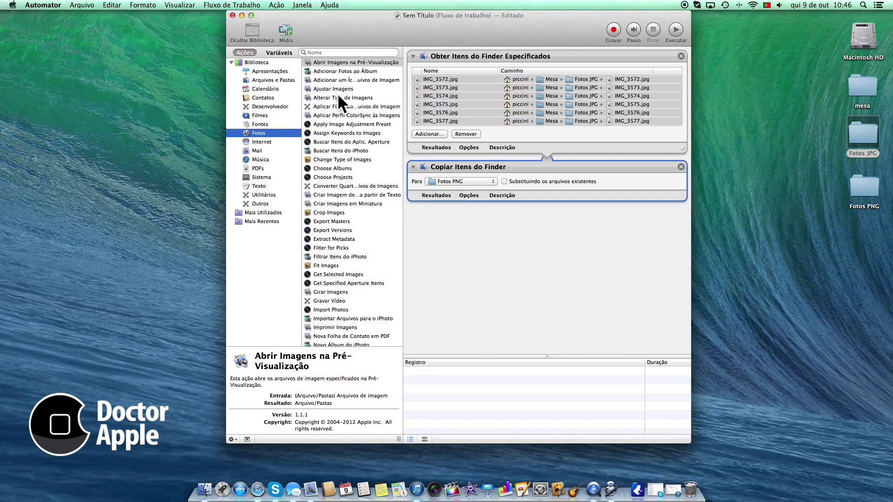
{"action": "left_click", "coordinate": [363, 99]}
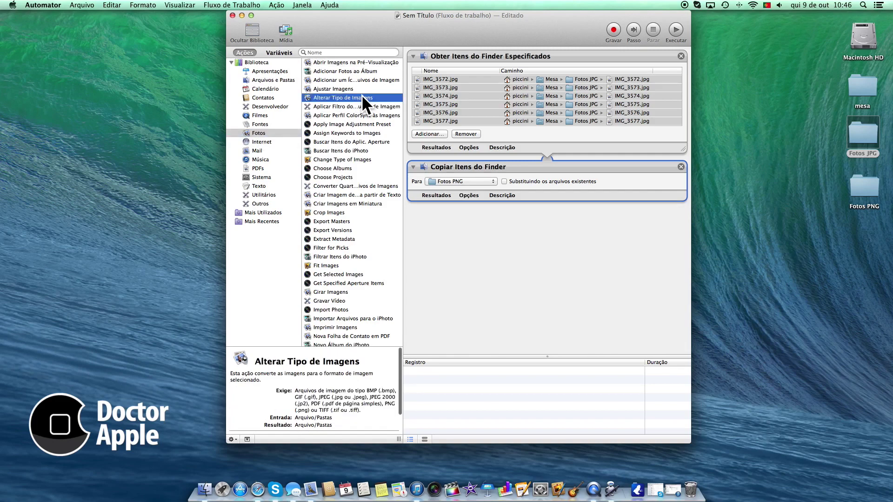
{"action": "double_click", "coordinate": [362, 94]}
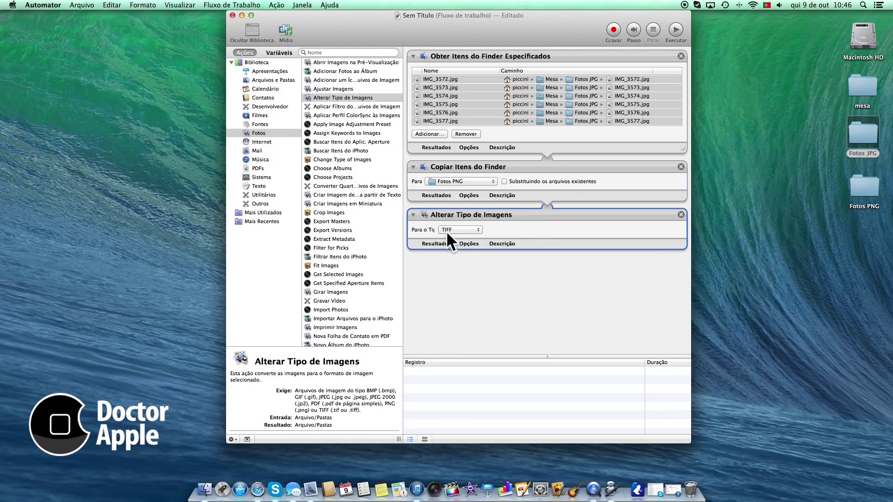
{"action": "left_click", "coordinate": [479, 228]}
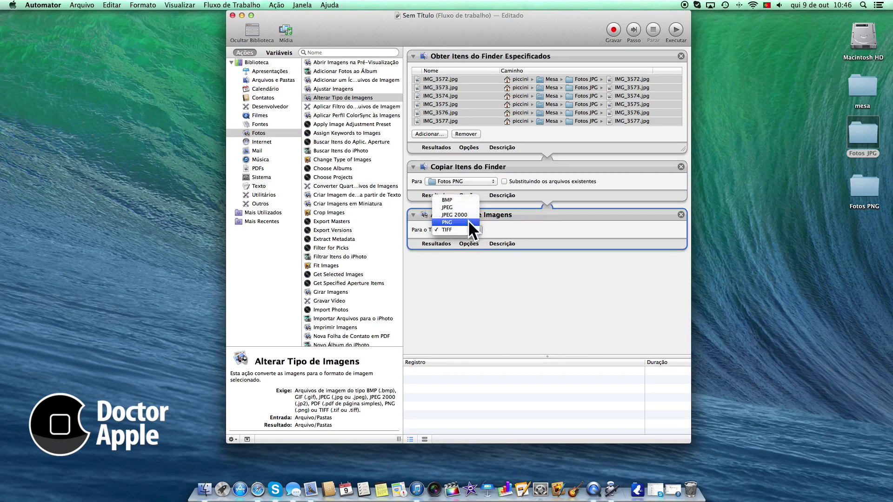
{"action": "left_click", "coordinate": [455, 222]}
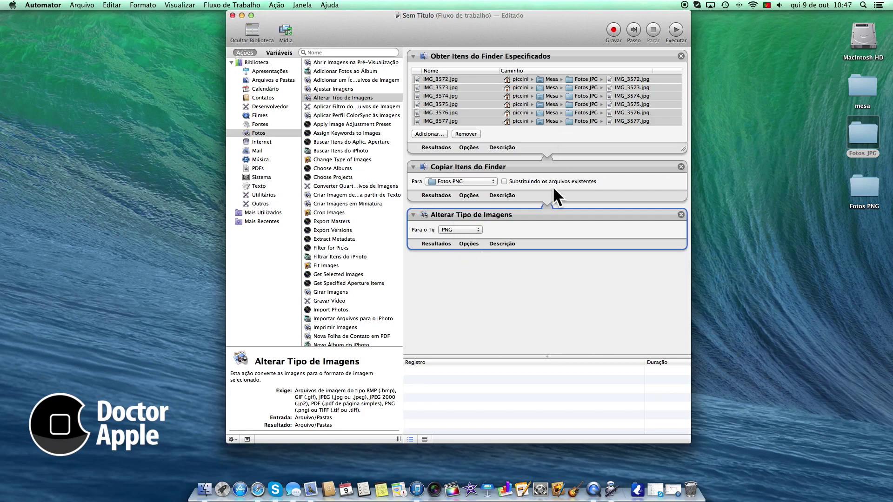
Run the workflow and open the Fotos PNG and Fotos JPG folders side by side to compare their files
{"action": "left_click", "coordinate": [676, 30]}
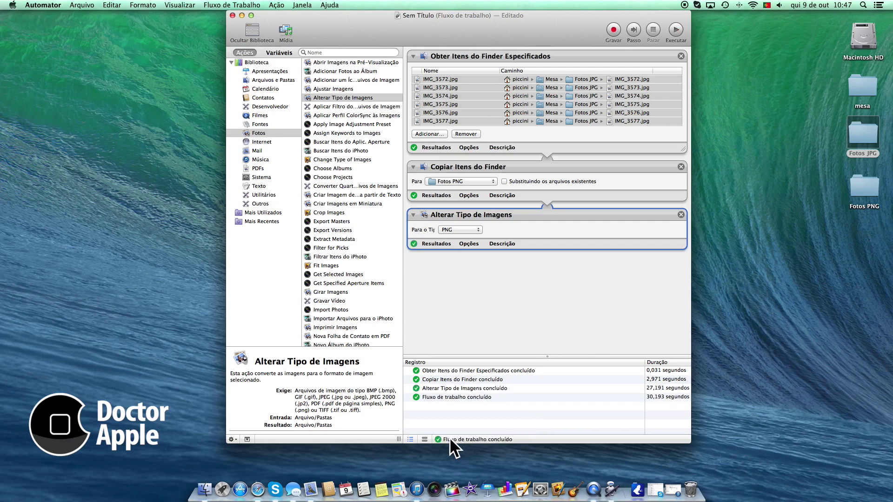
{"action": "double_click", "coordinate": [863, 185]}
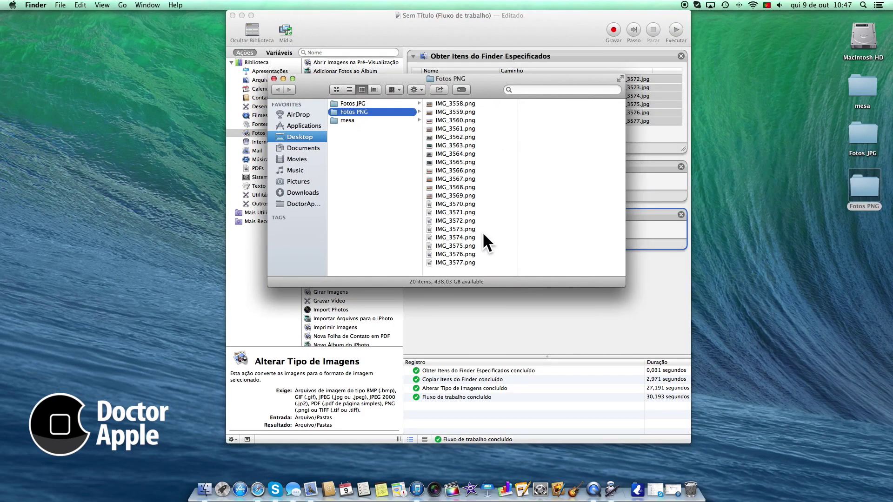
{"action": "double_click", "coordinate": [864, 127]}
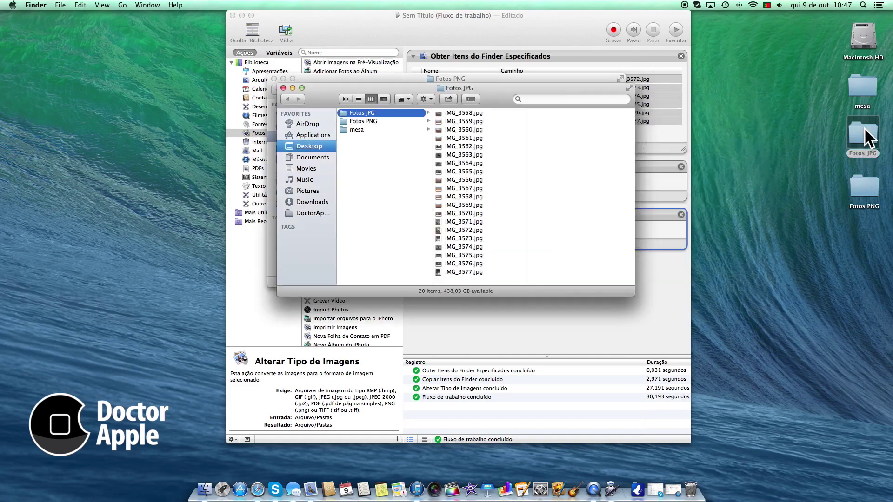
{"action": "left_click_drag", "start_coordinate": [484, 88], "coordinate": [705, 76]}
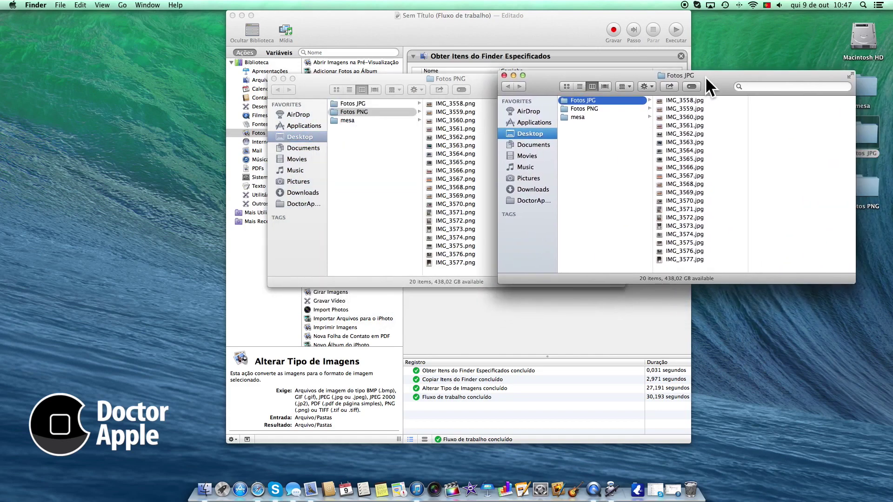